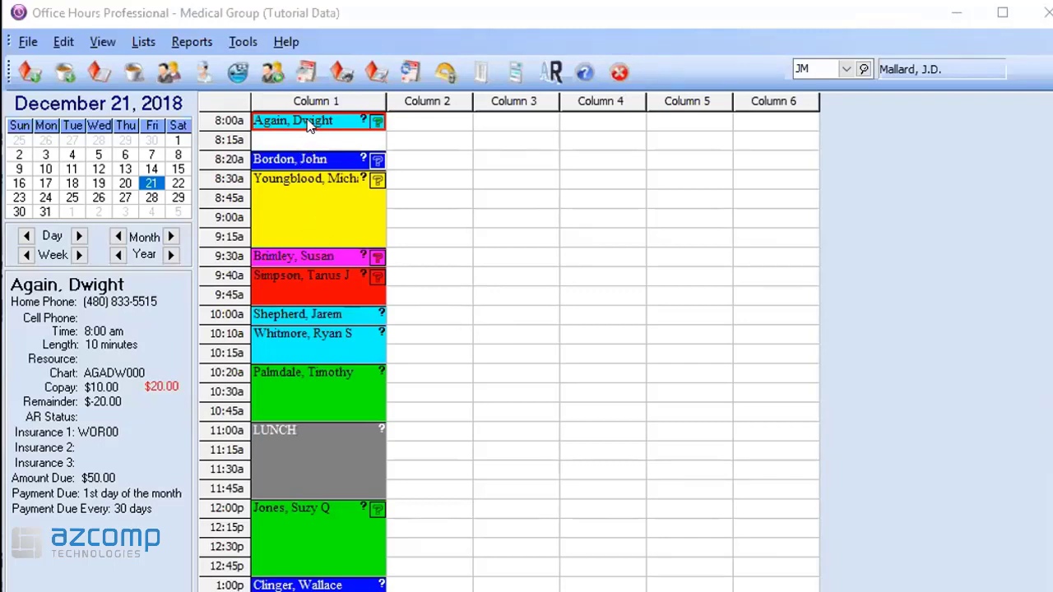
Open the eligibility verification results for the 8:00 am appointment in Column 1 and show their details
right_click(310, 124)
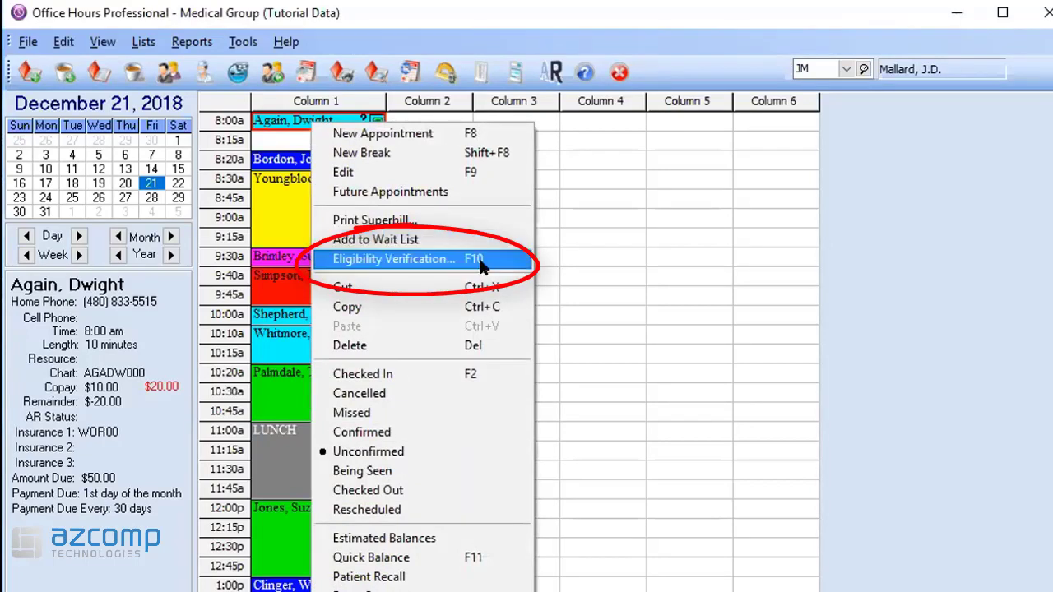
left_click(407, 260)
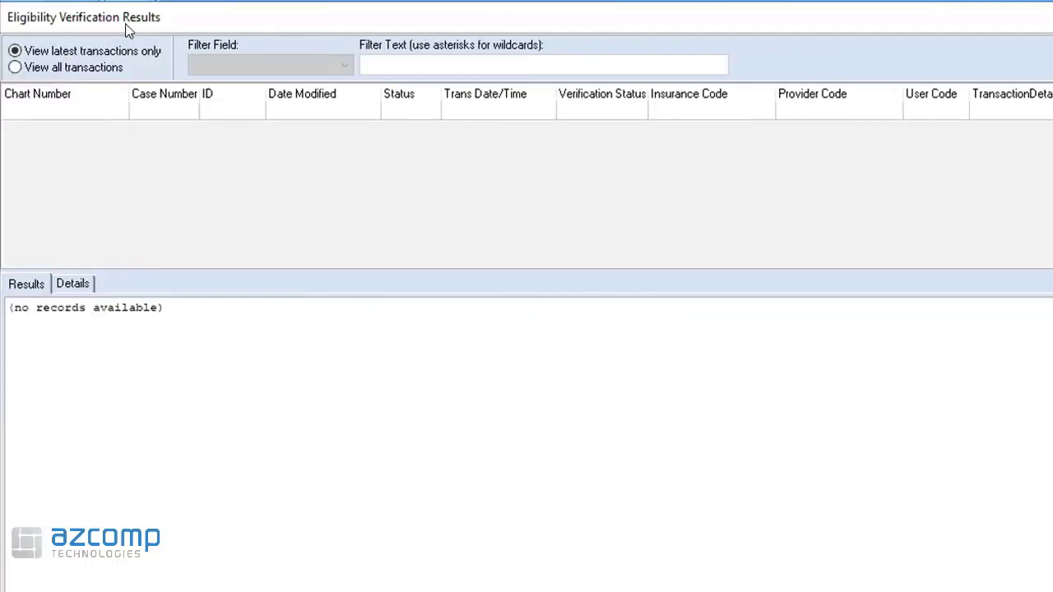
left_click(73, 284)
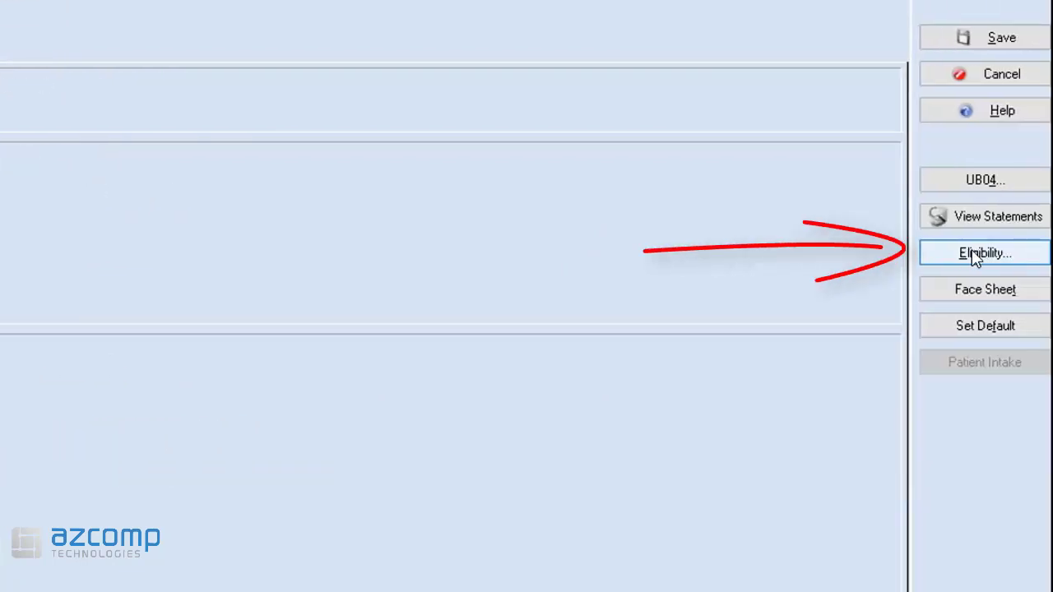
Open the eligibility verification results from the patient's case and read through the transaction's details
left_click(976, 256)
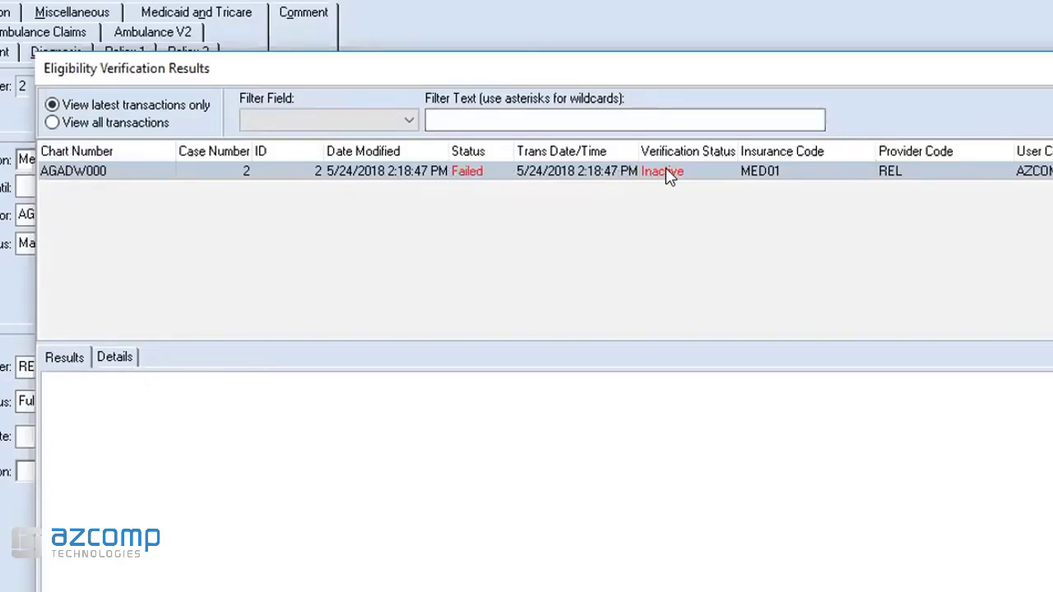
left_click(114, 358)
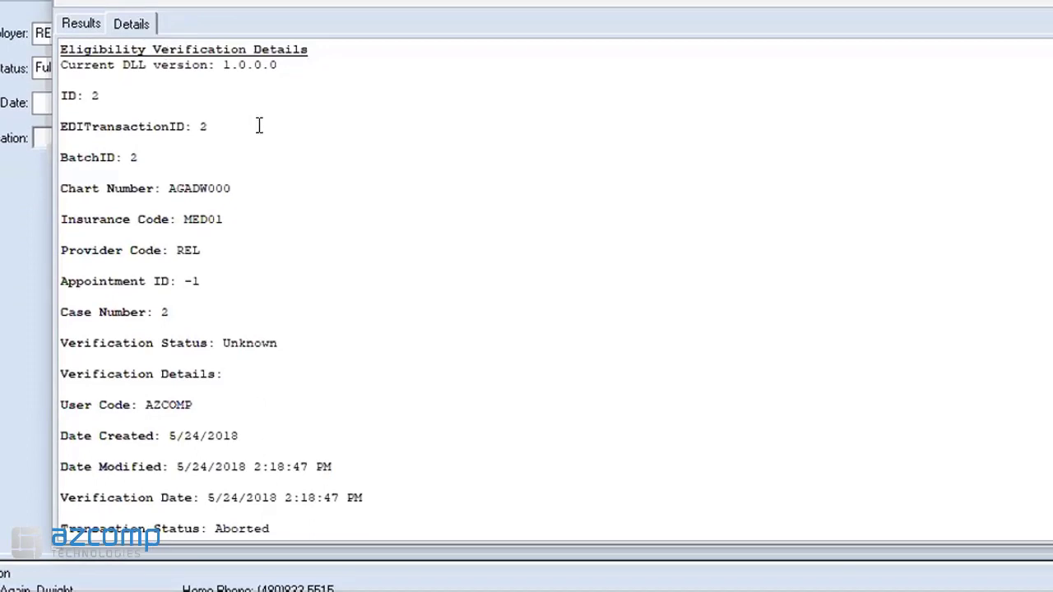
left_click(260, 125)
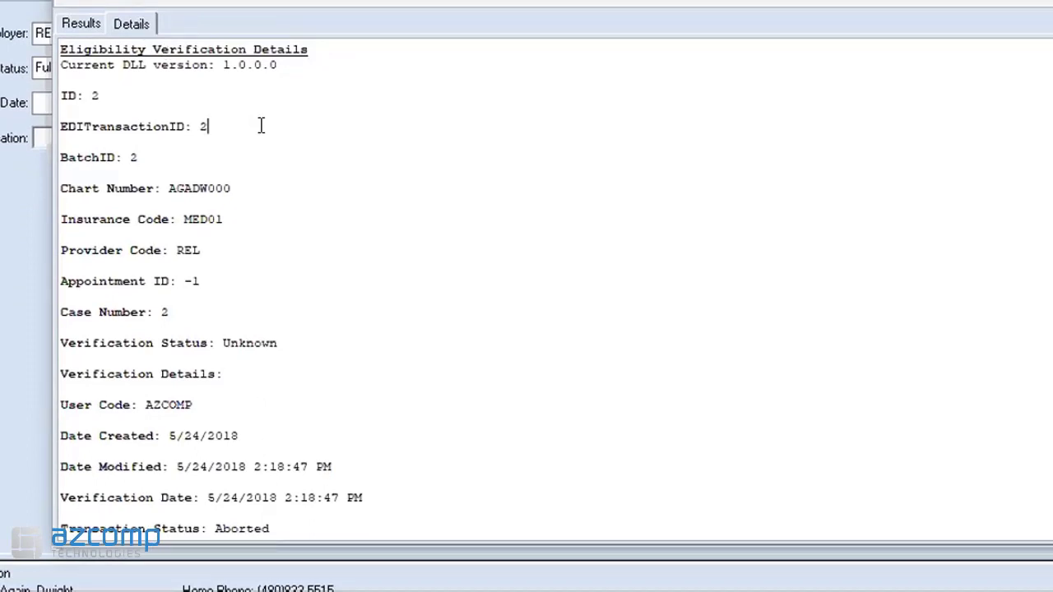
scroll(367, 149, "down", 1)
scroll(367, 149, "down", 3)
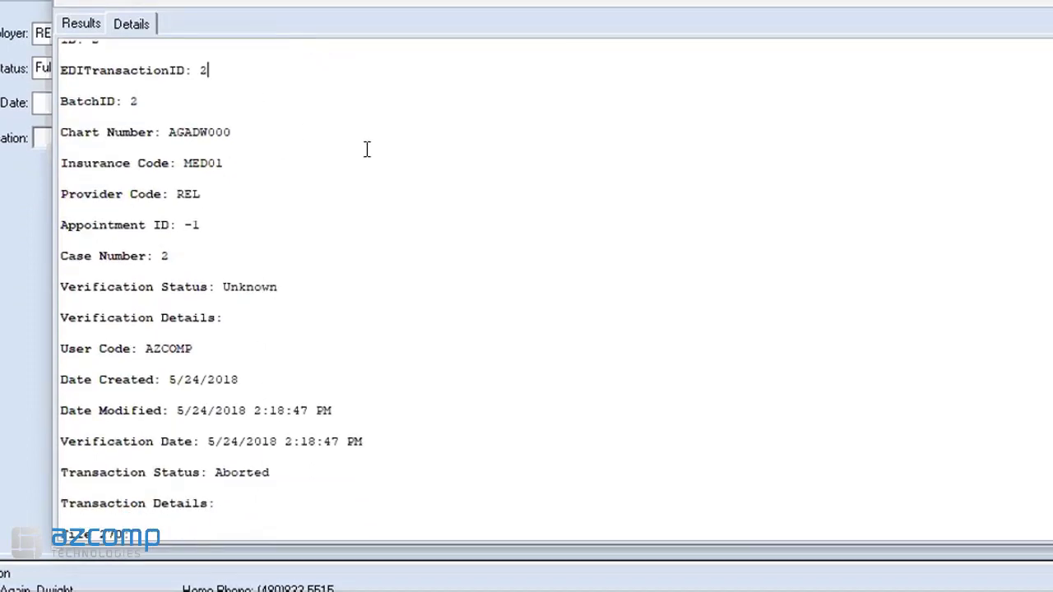
scroll(367, 149, "up", 4)
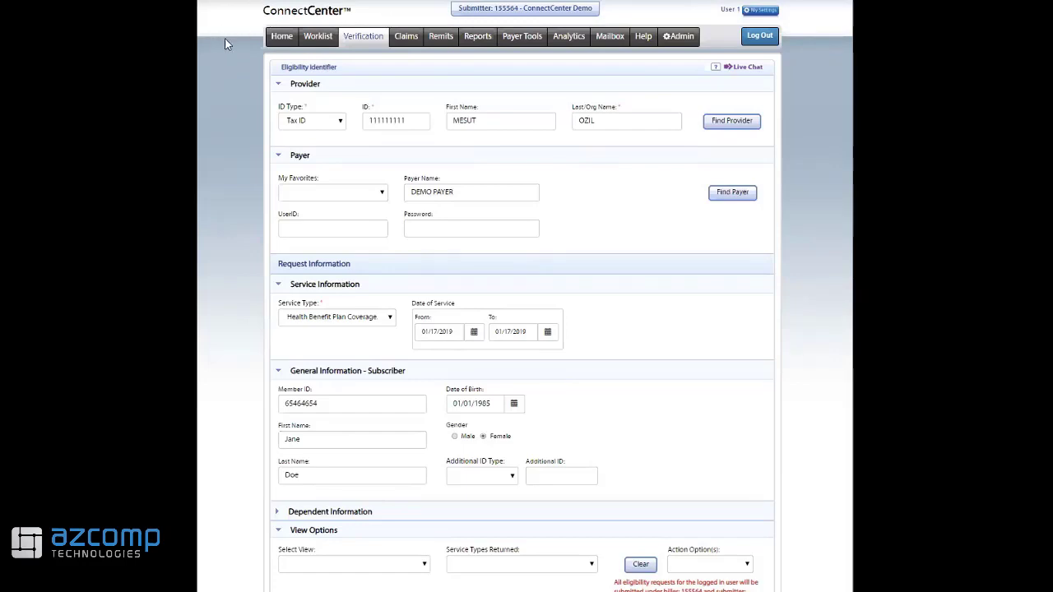
In ConnectCenter, review the provider's tax ID and the payer name on the eligibility verification request
mouse_move(357, 41)
left_click_drag(407, 121, 371, 121)
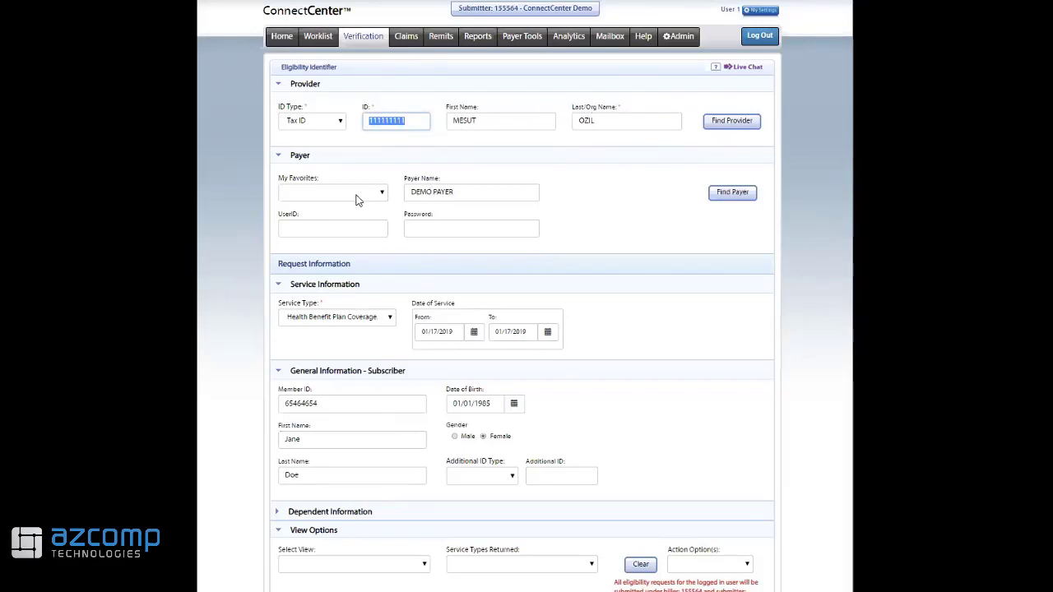
left_click(427, 196)
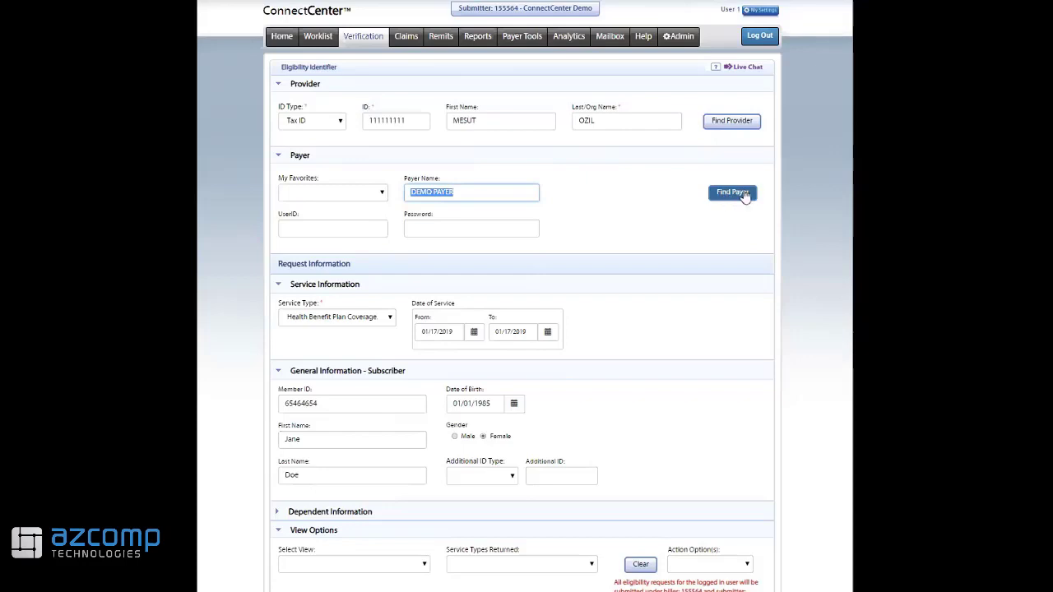
Look through the available service types and choose Health Benefit Plan Coverage for the request
scroll(616, 254, "down", 1)
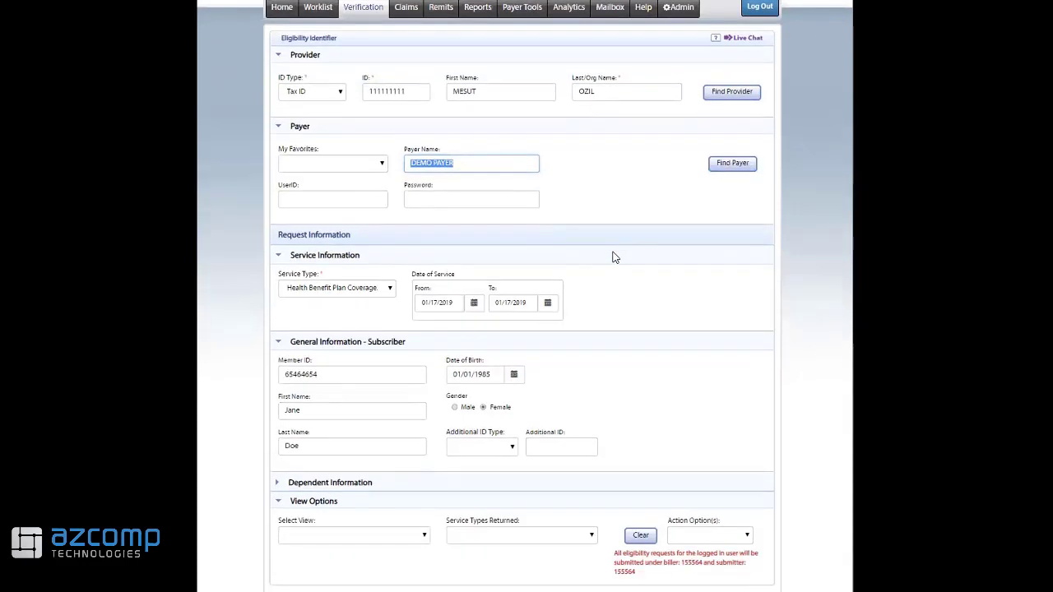
left_click(391, 290)
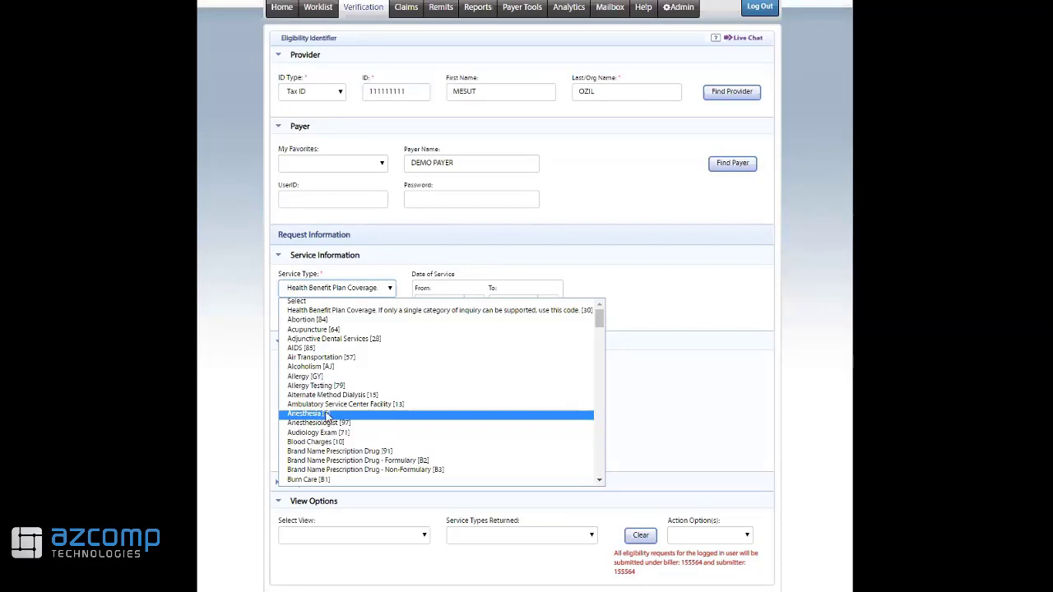
scroll(323, 417, "down", 5)
scroll(328, 418, "down", 5)
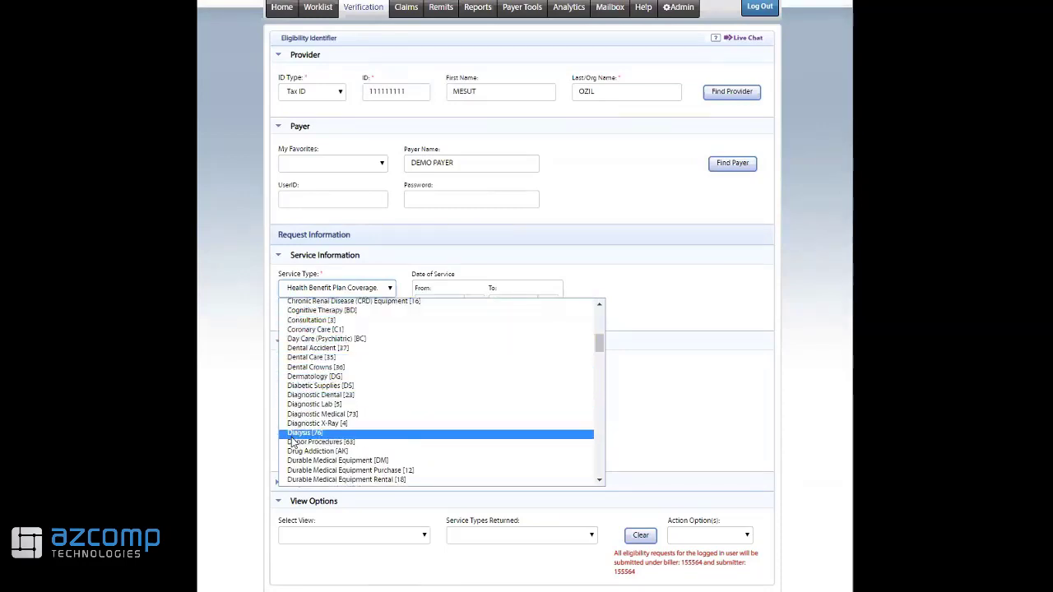
scroll(287, 457, "down", 10)
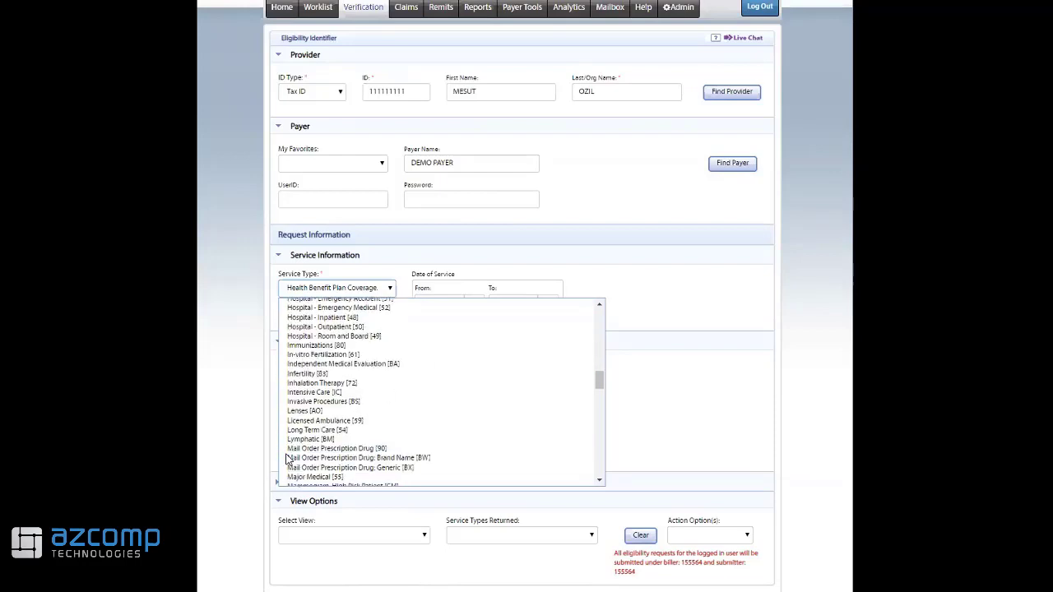
scroll(287, 457, "up", 8)
scroll(287, 456, "up", 10)
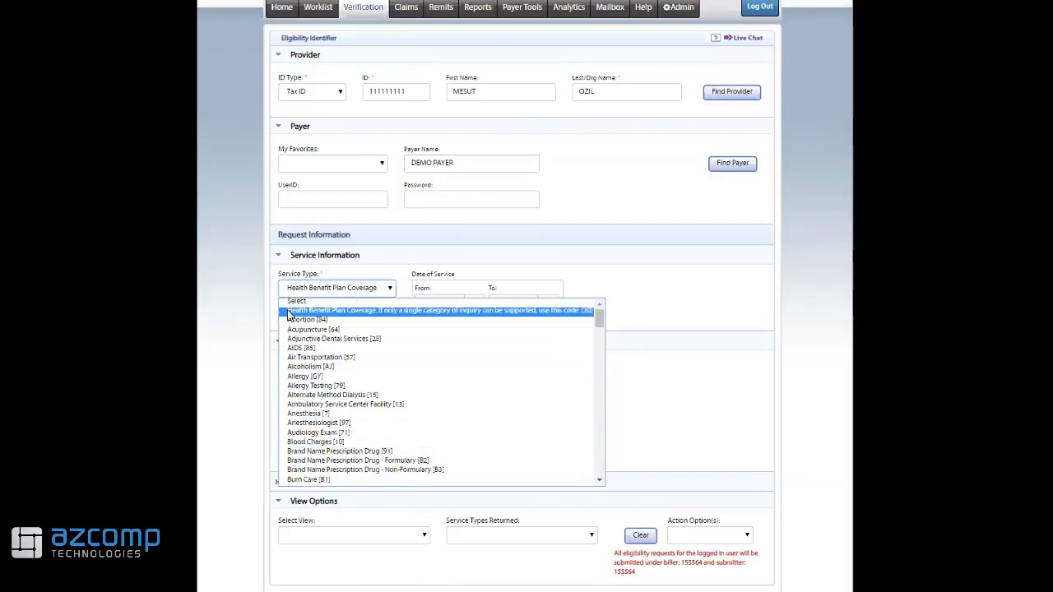
left_click(365, 312)
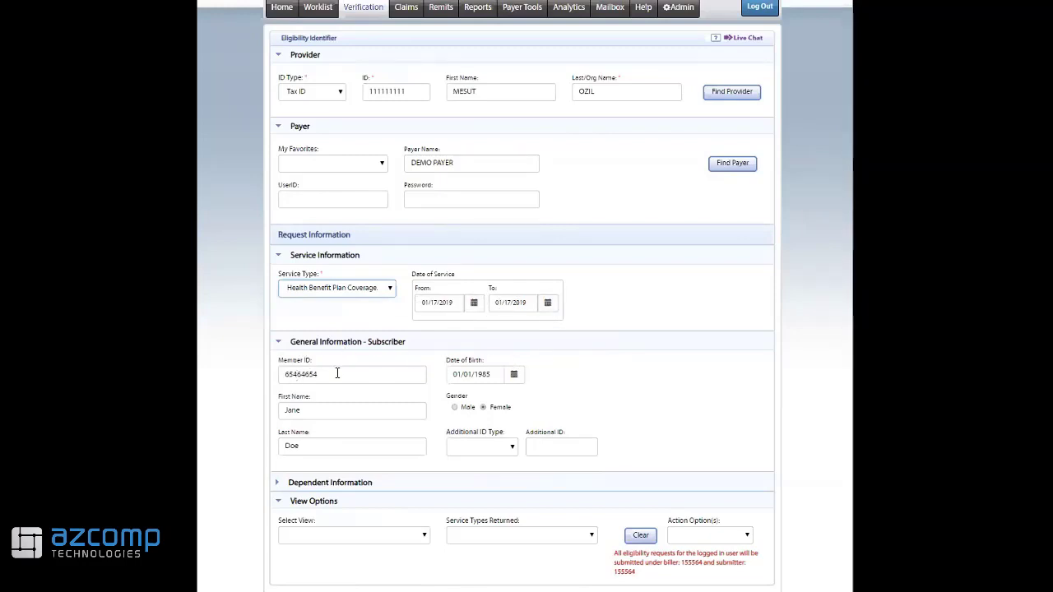
Check the subscriber's member ID, first name and last name, and submit the eligibility request with the Submit action option
left_click_drag(336, 371, 276, 372)
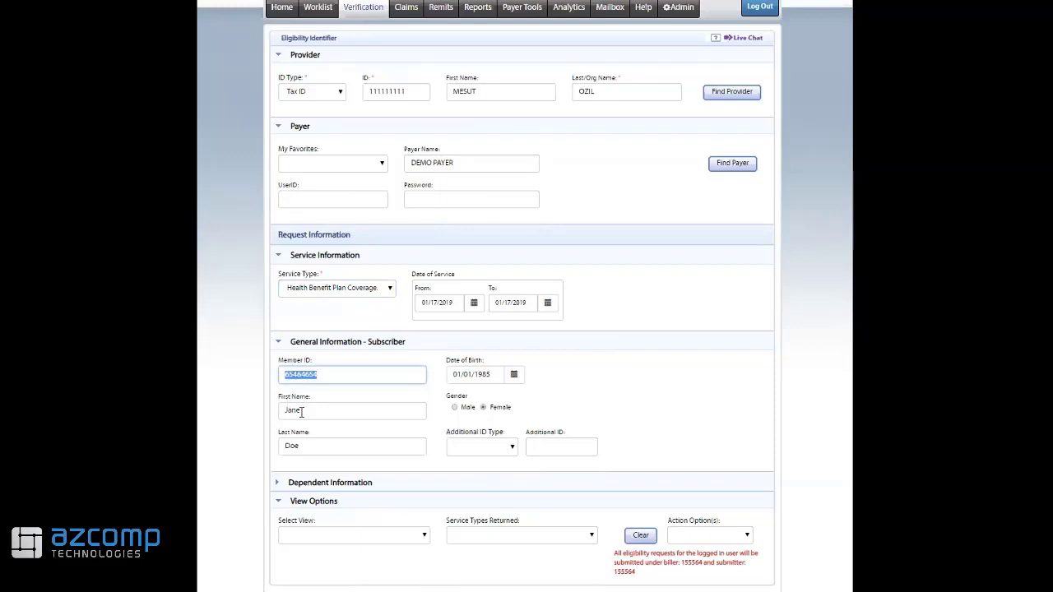
left_click_drag(311, 411, 281, 412)
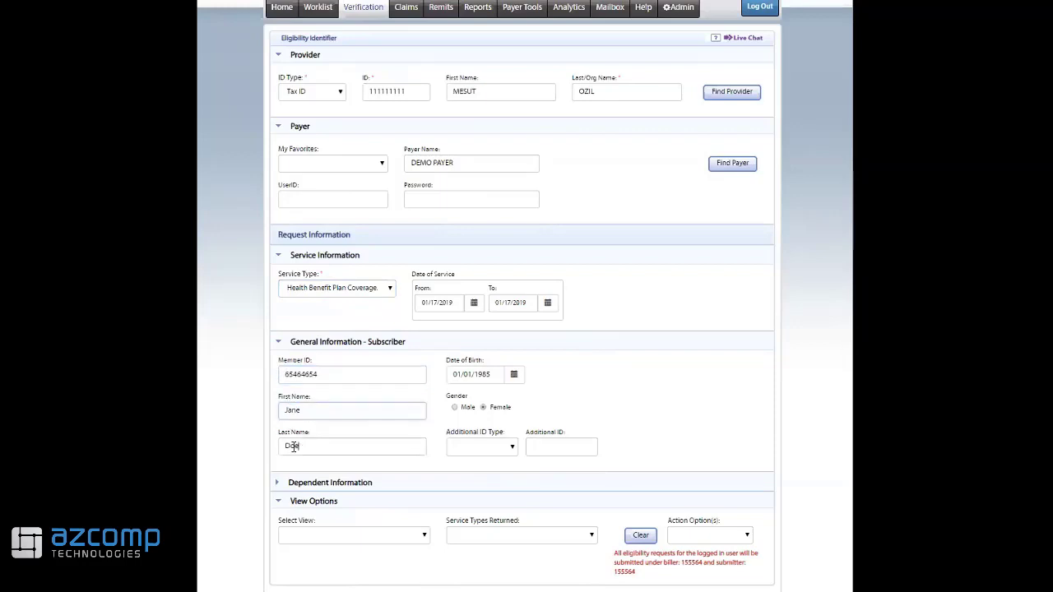
left_click_drag(305, 445, 283, 446)
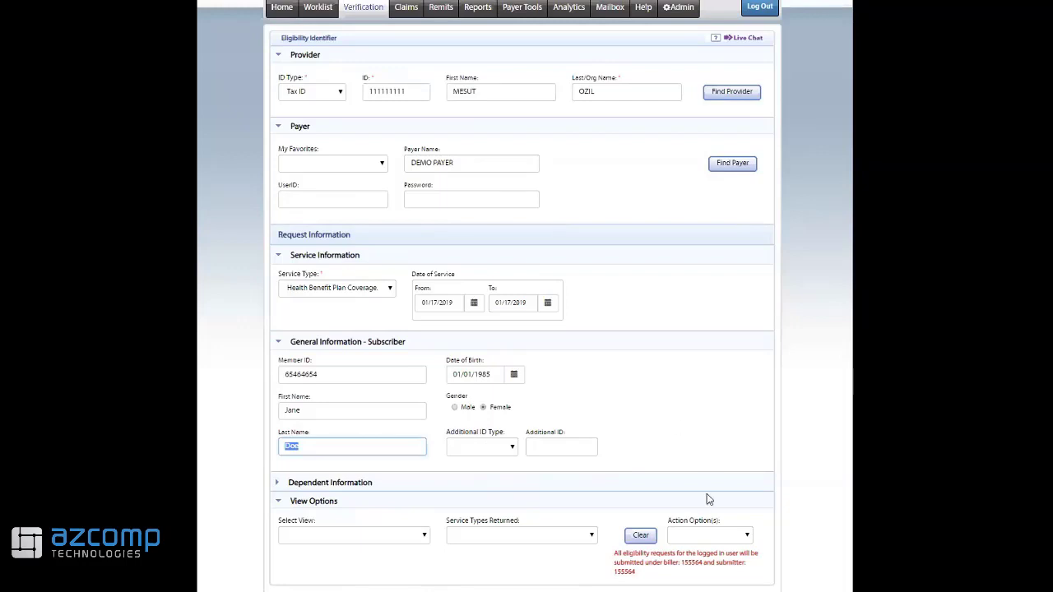
left_click(749, 536)
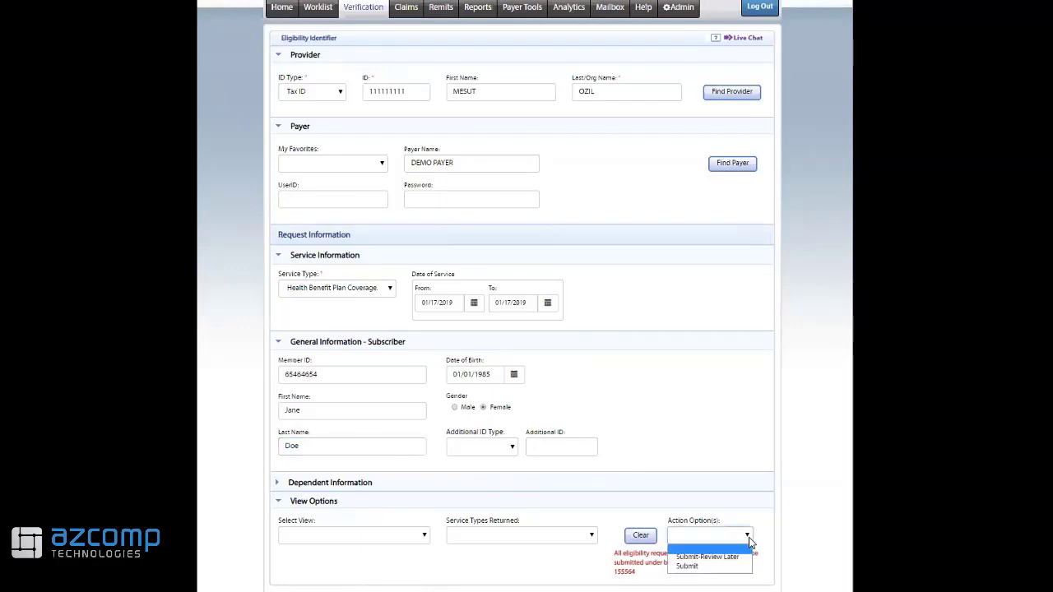
left_click(695, 568)
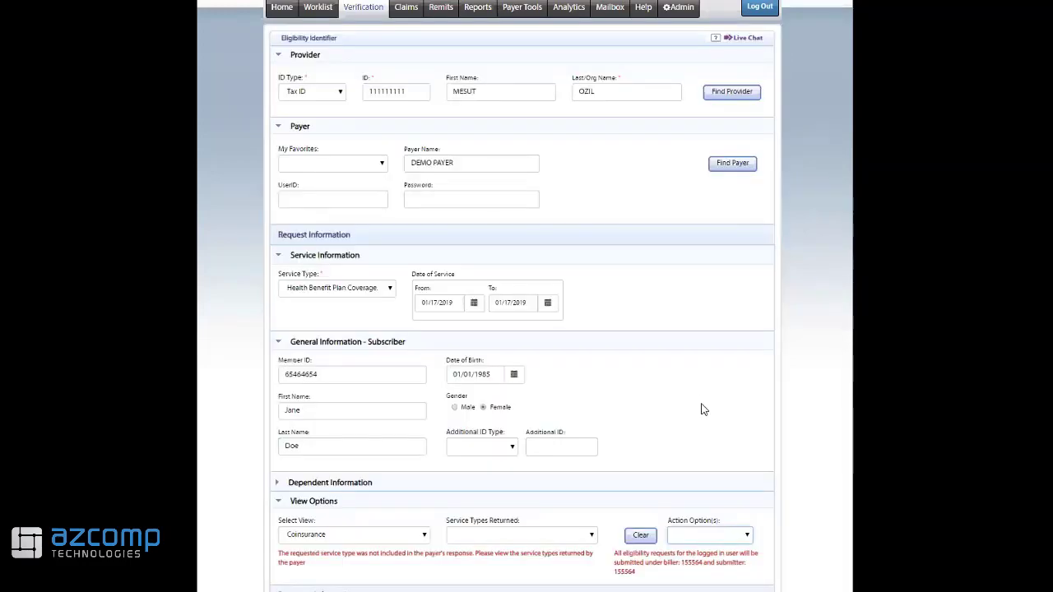
Examine the eligibility response, including the coverage status, patient information, subscriber information and eligibility table
scroll(704, 409, "down", 5)
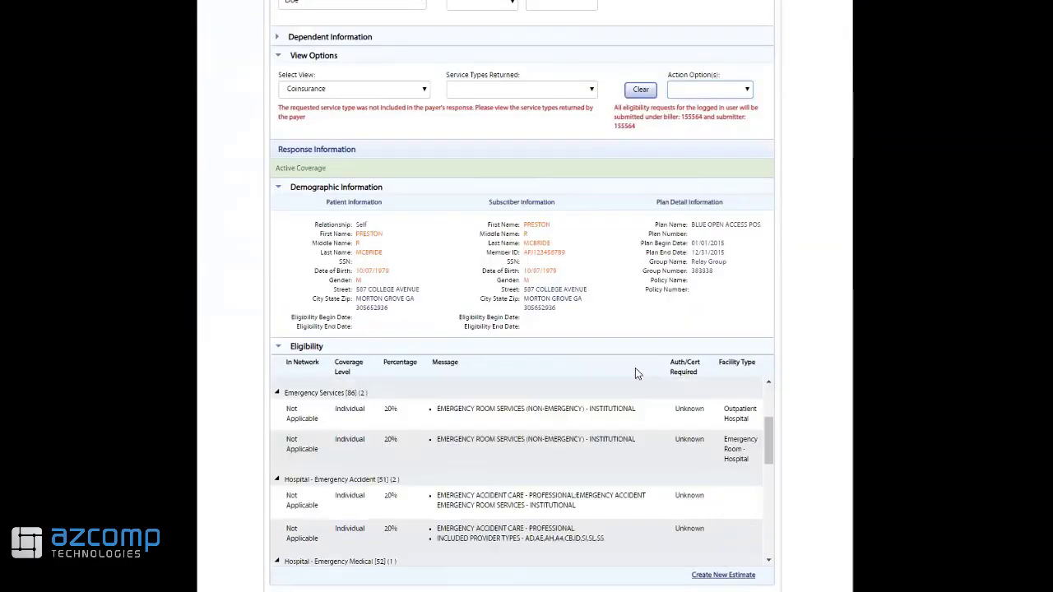
scroll(635, 373, "up", 3)
scroll(386, 366, "down", 1)
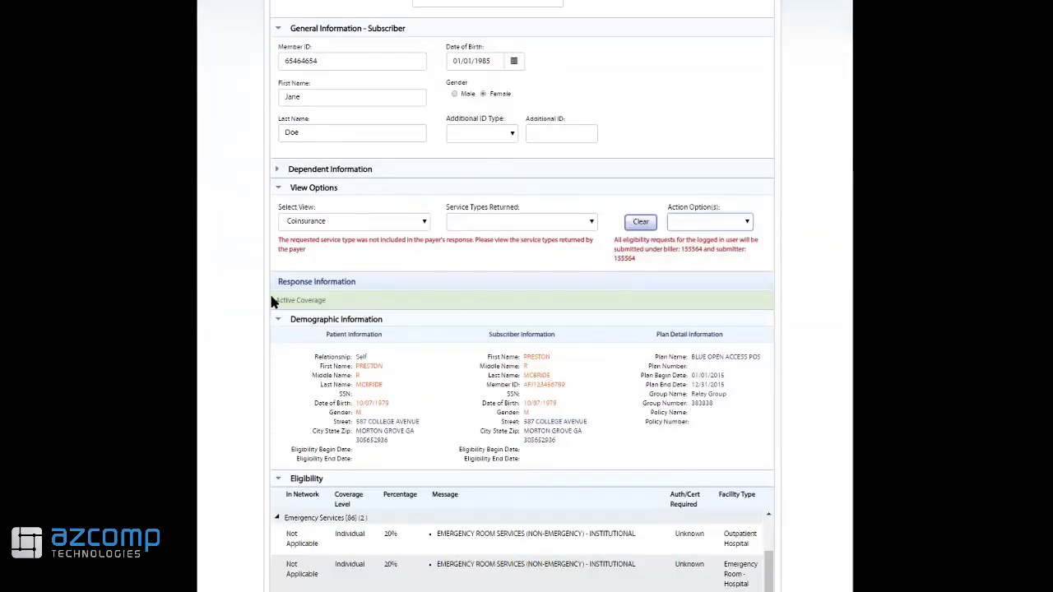
left_click_drag(274, 302, 401, 341)
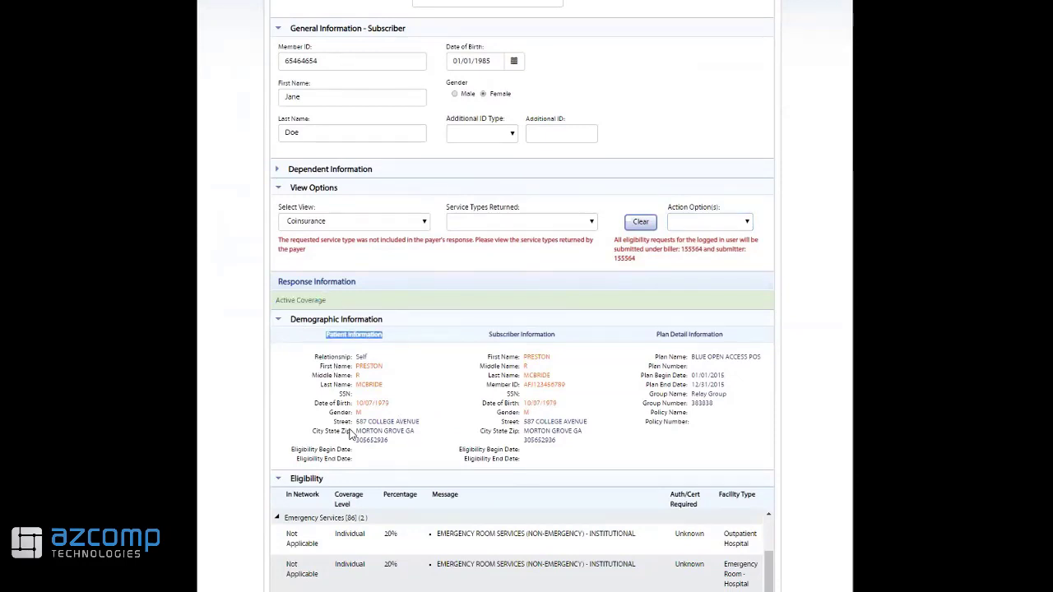
scroll(491, 351, "down", 1)
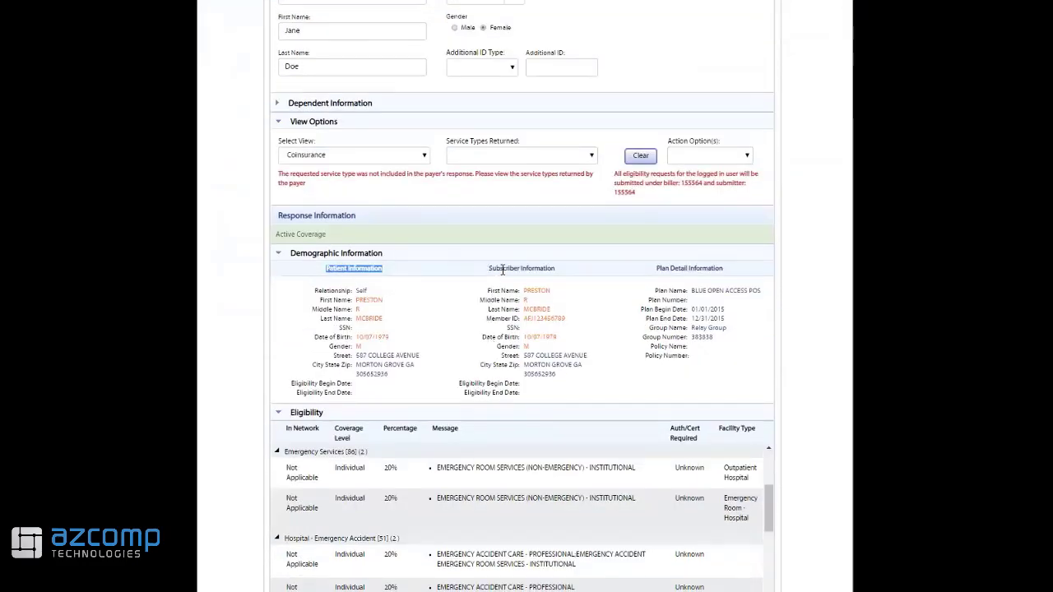
left_click_drag(489, 269, 563, 272)
scroll(599, 365, "down", 1)
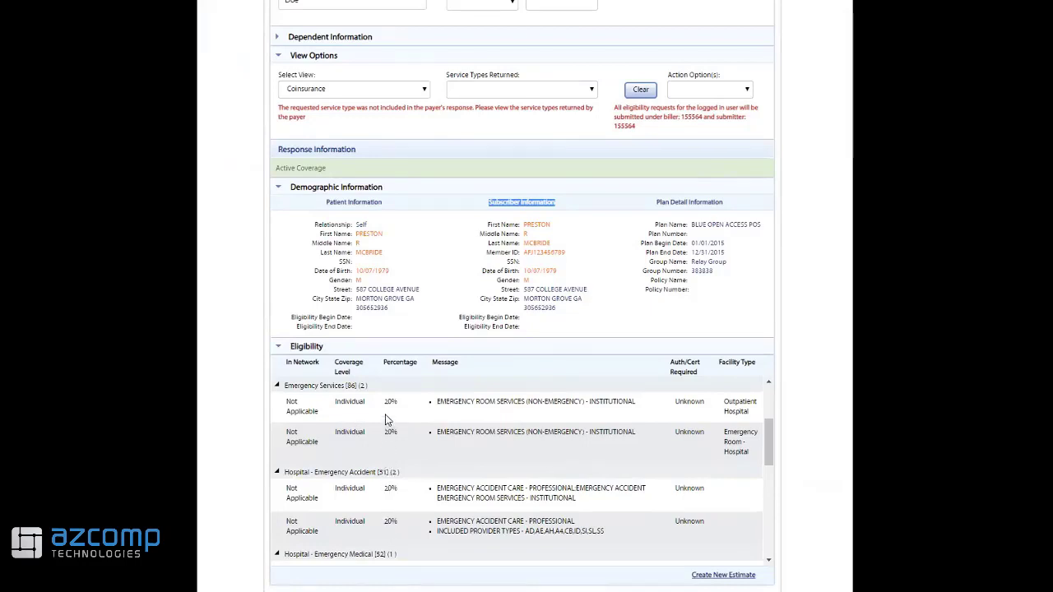
Show the eligibility results in the Copay view and in the Deductible view, and check the other available views
left_click(425, 91)
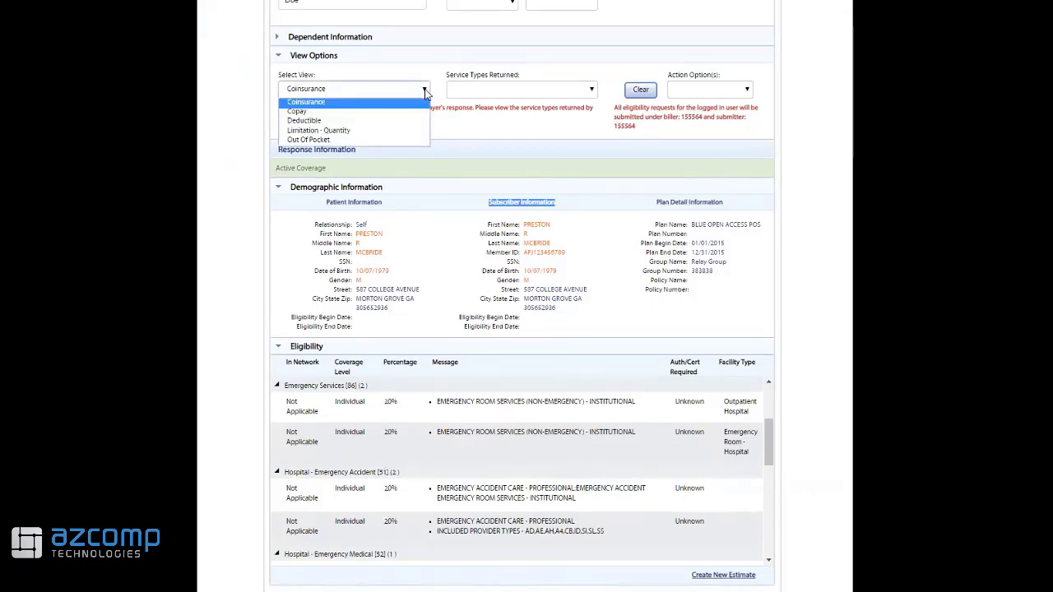
left_click(307, 115)
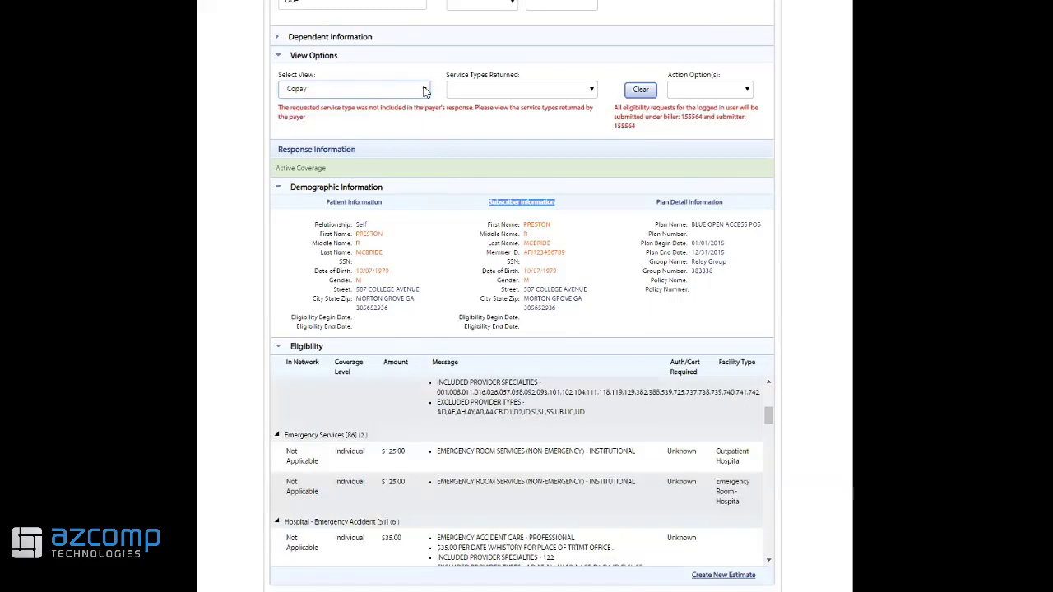
left_click(425, 92)
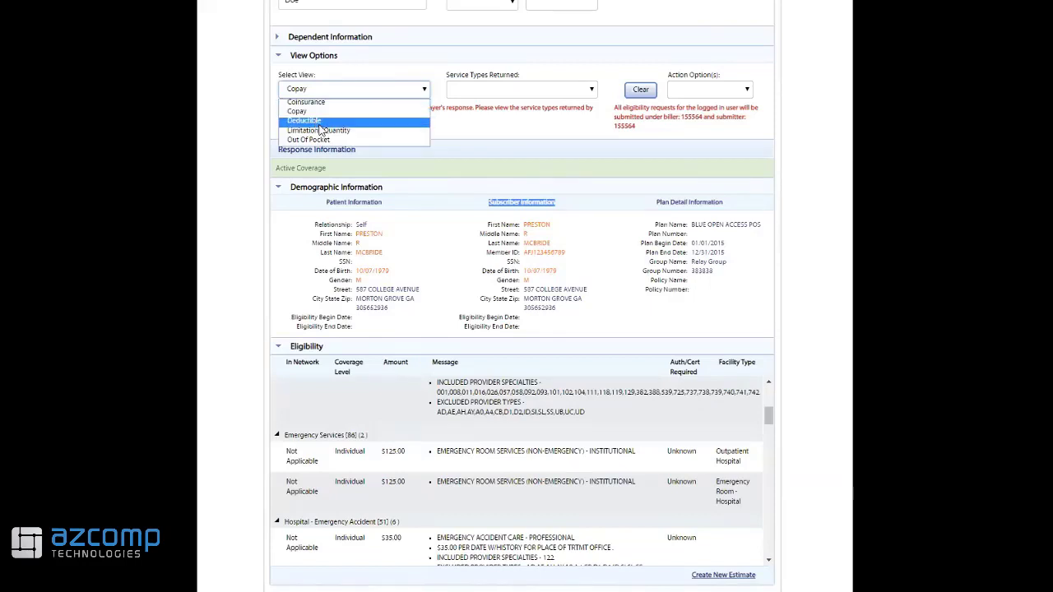
left_click(319, 124)
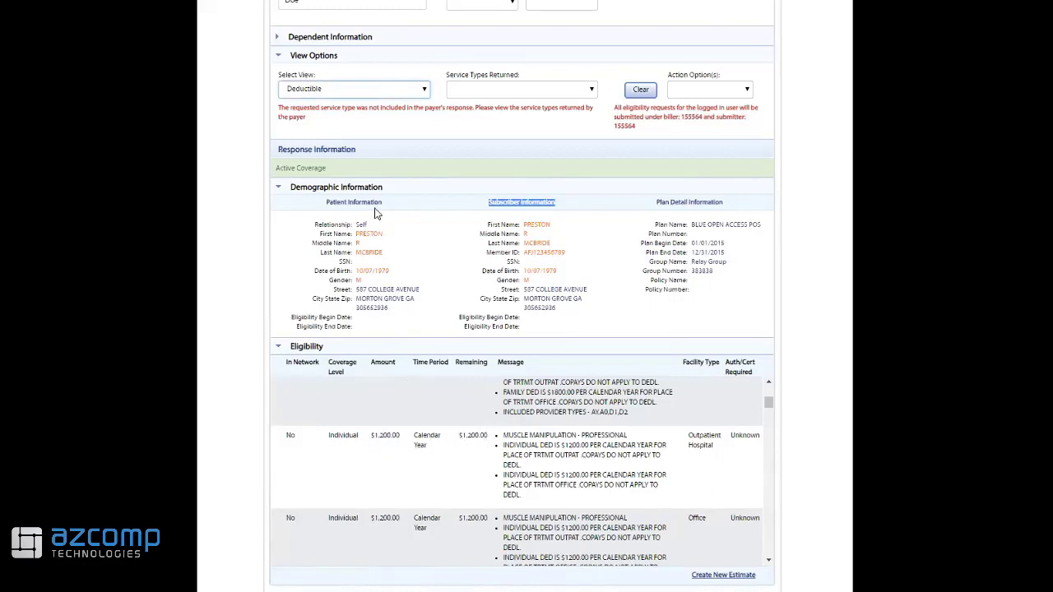
left_click(381, 91)
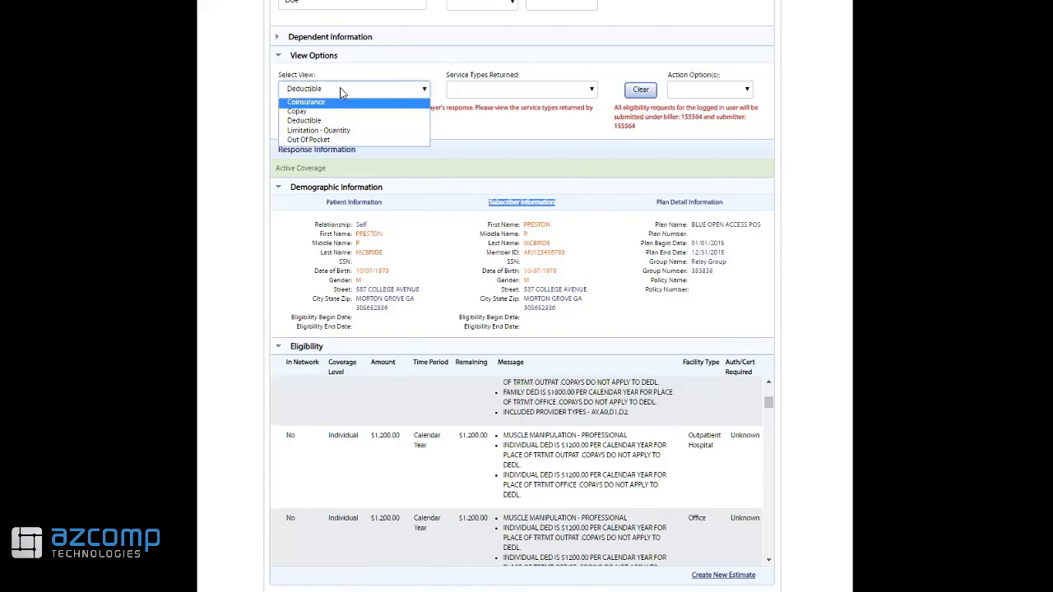
left_click(461, 125)
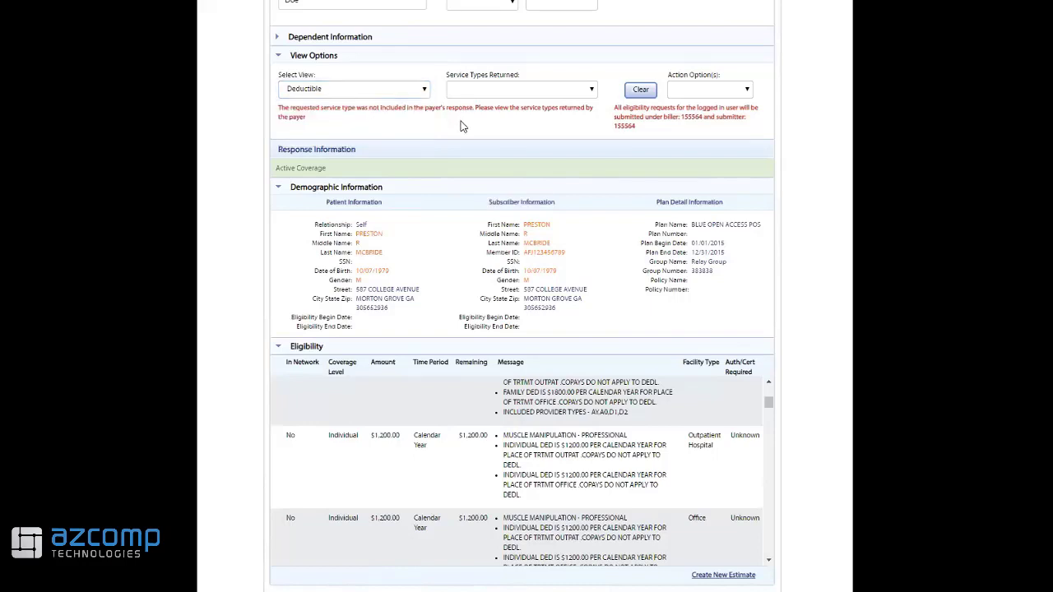